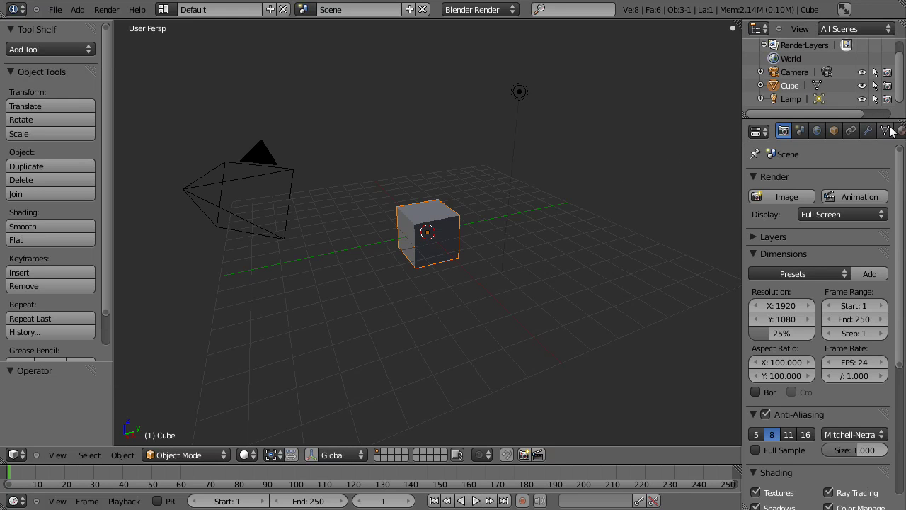
Open the cube's material settings and remove its existing material slot
scroll(889, 135, right, 3)
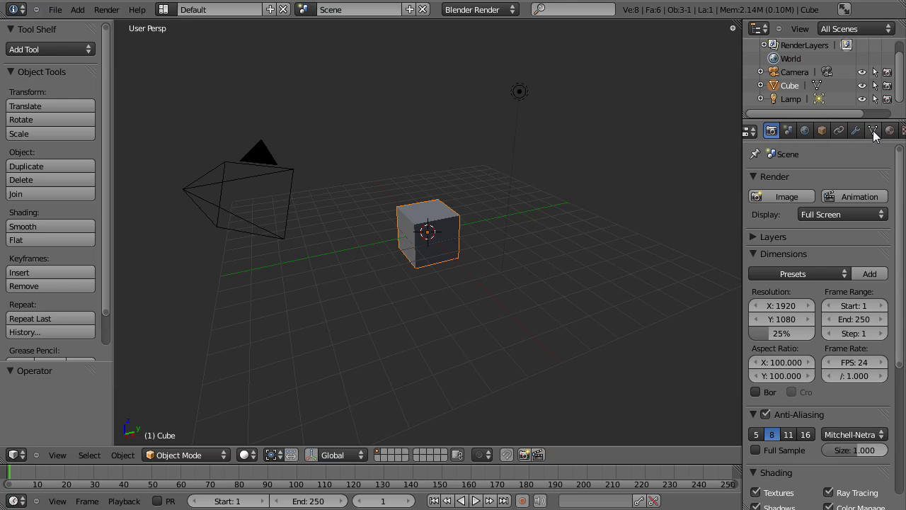
scroll(851, 134, right, 2)
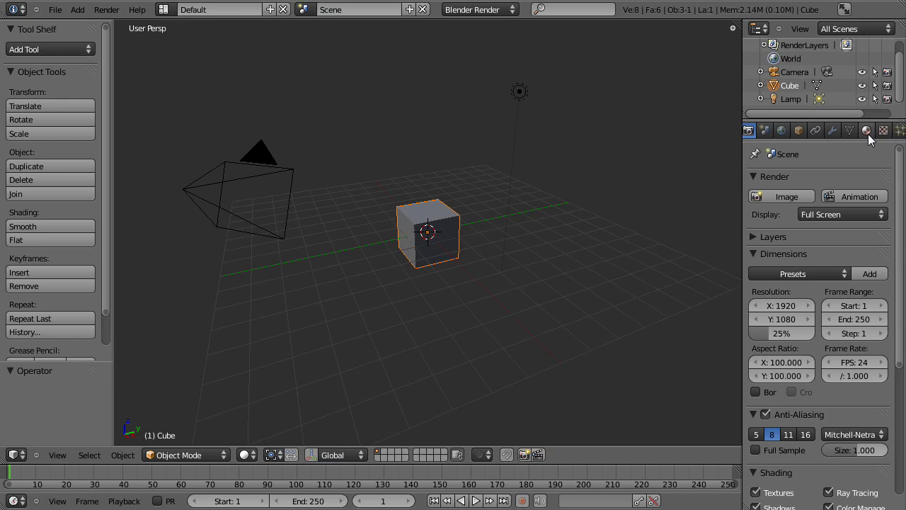
click(868, 133)
scroll(849, 163, down, 4)
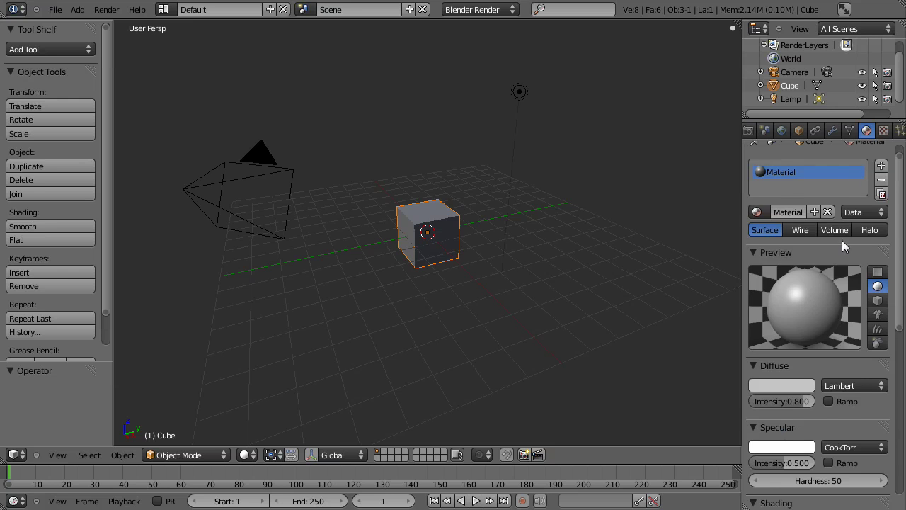
scroll(862, 412, up, 4)
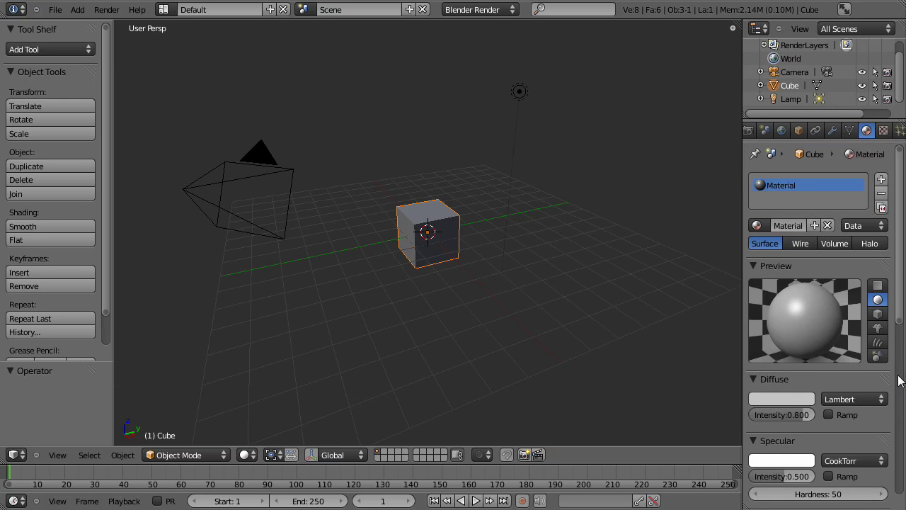
mouse_move(897, 184)
mouse_down()
mouse_move(902, 379)
mouse_move(894, 203)
mouse_up()
click(881, 193)
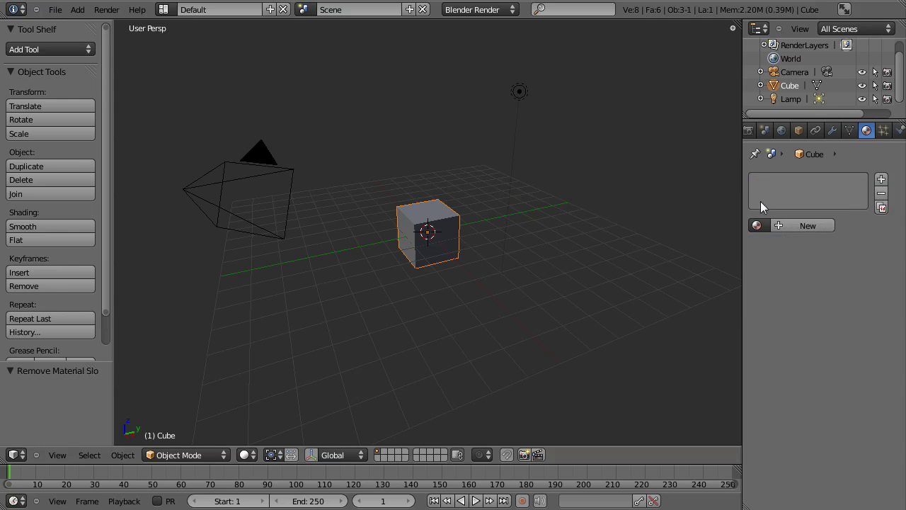
Add a new material to the cube and name it "cube"
click(793, 224)
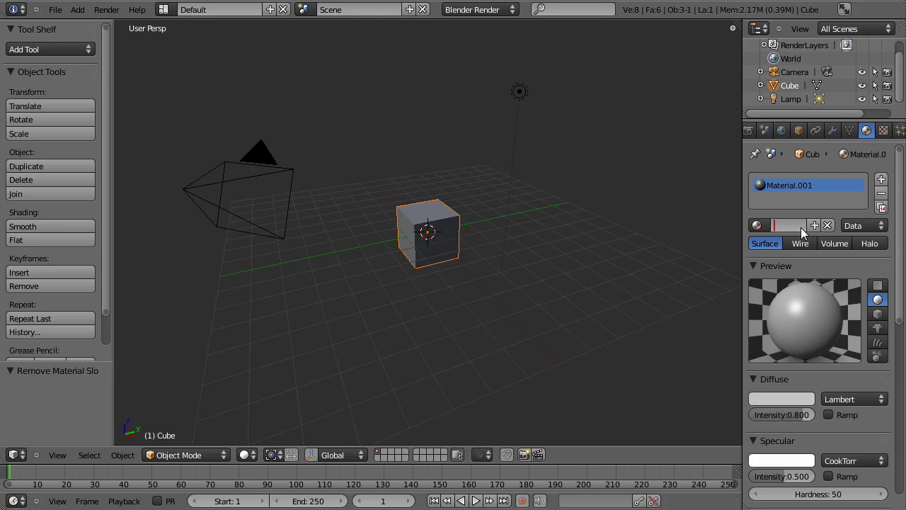
text(be)
key(Return)
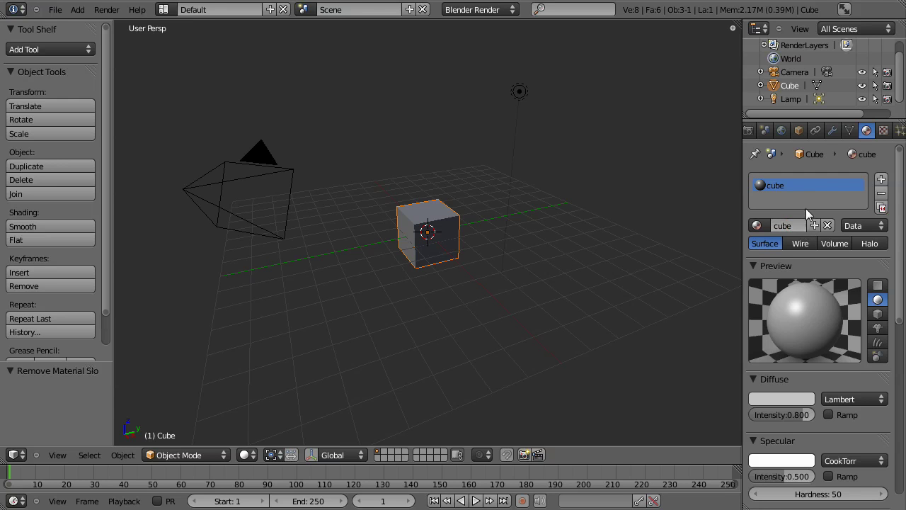
Change the cube material's diffuse colour to a saturated green
scroll(814, 211, down, 3)
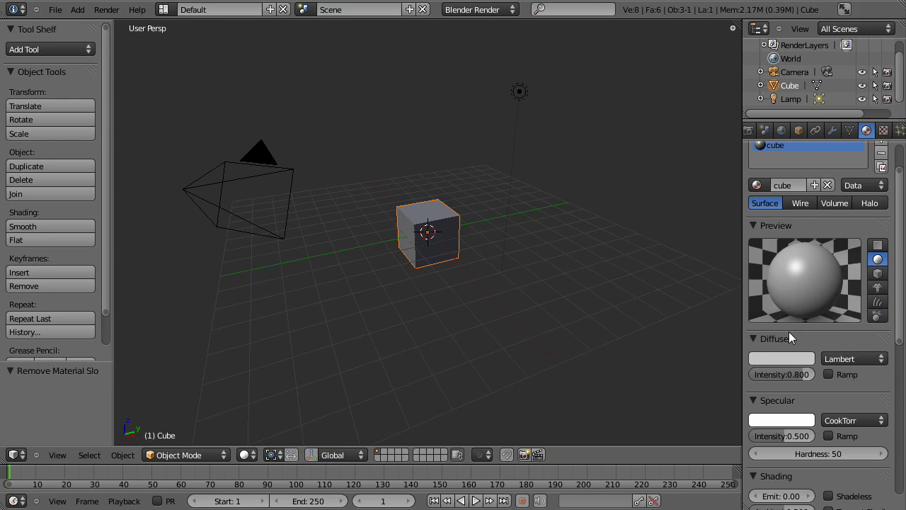
scroll(810, 295, down, 1)
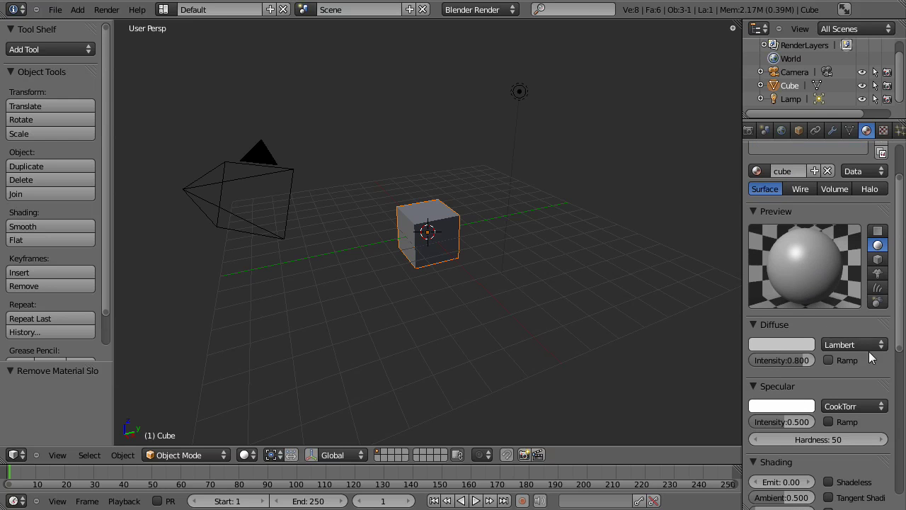
scroll(789, 218, down, 3)
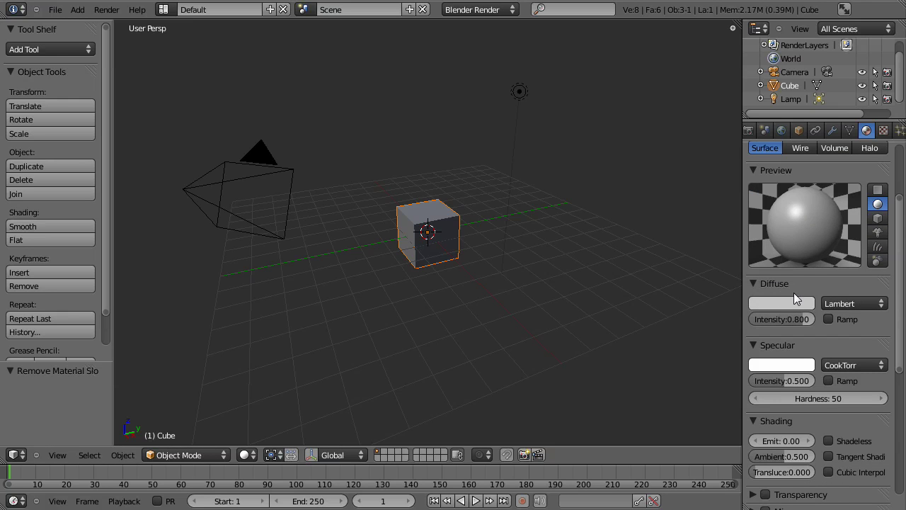
click(775, 302)
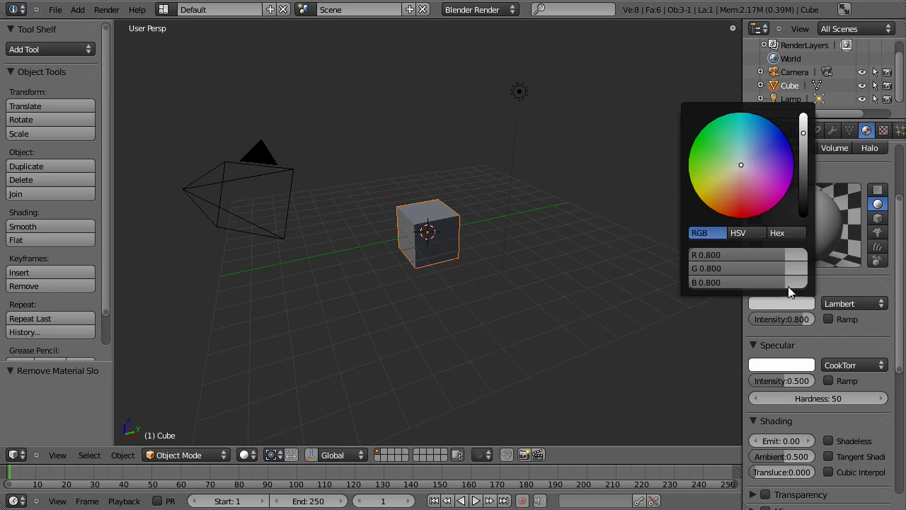
drag(737, 163, 687, 146)
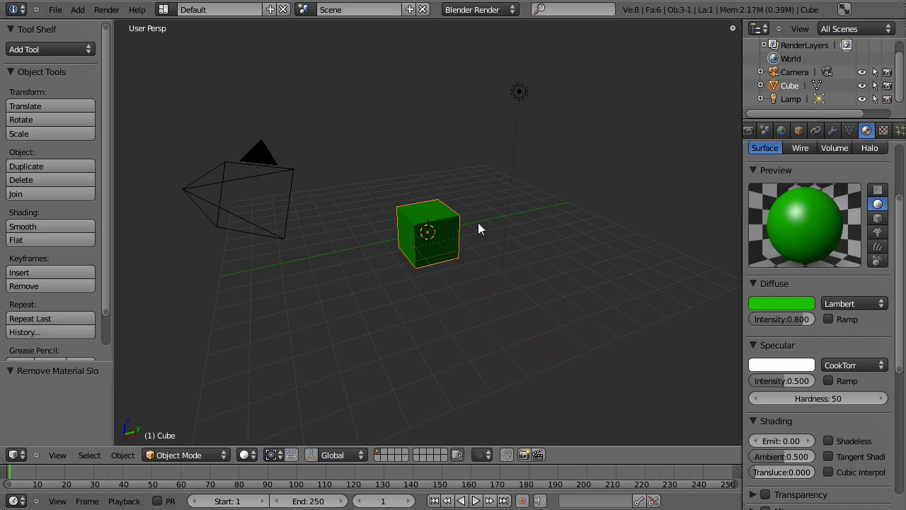
Change the material's specular colour to blue with R 0.000, G 0.127 and B 1.000
scroll(845, 256, down, 2)
scroll(845, 256, up, 2)
scroll(845, 255, up, 1)
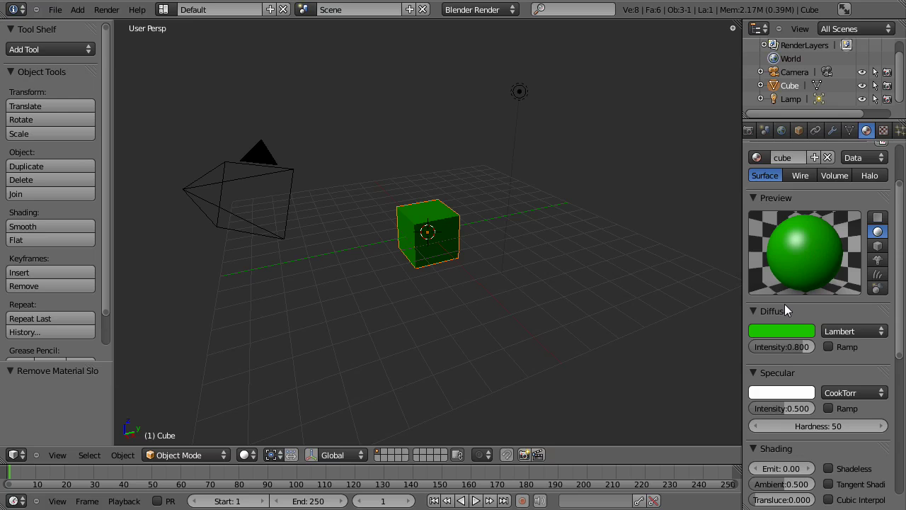
scroll(785, 303, down, 1)
scroll(770, 282, down, 1)
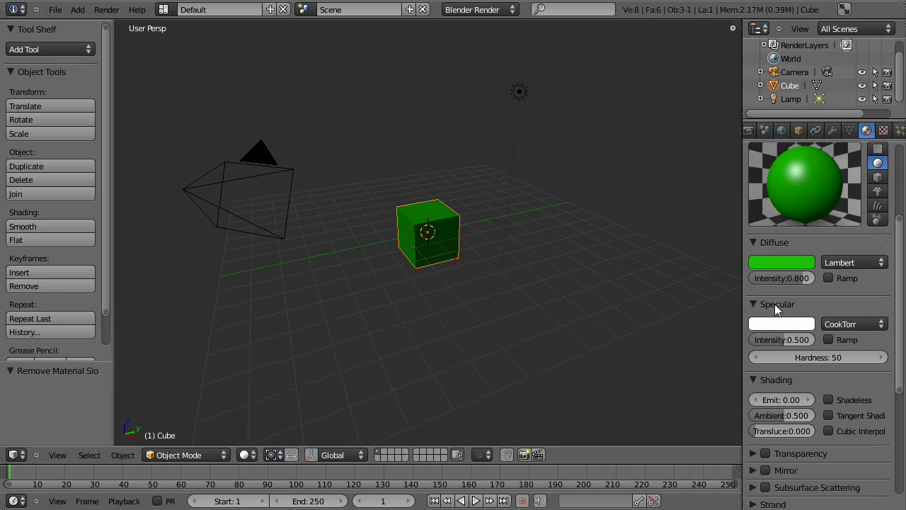
scroll(769, 283, down, 1)
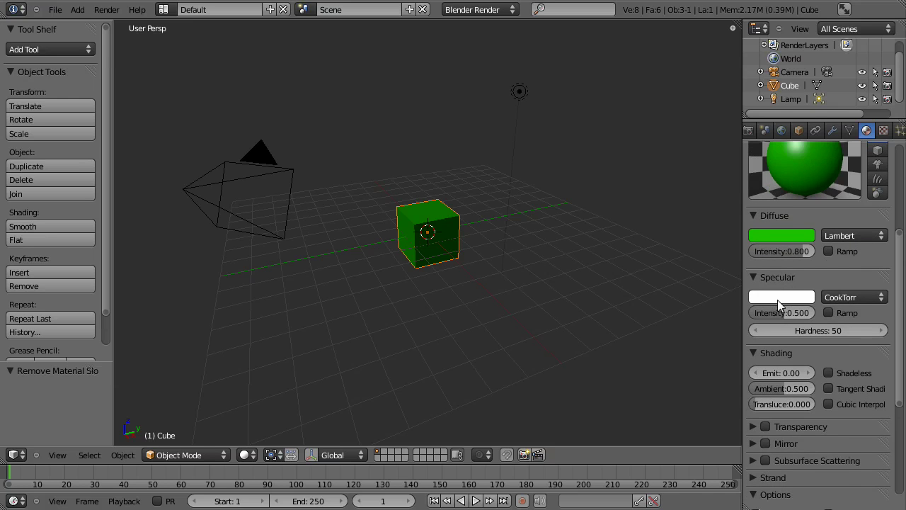
click(777, 299)
drag(749, 153, 784, 129)
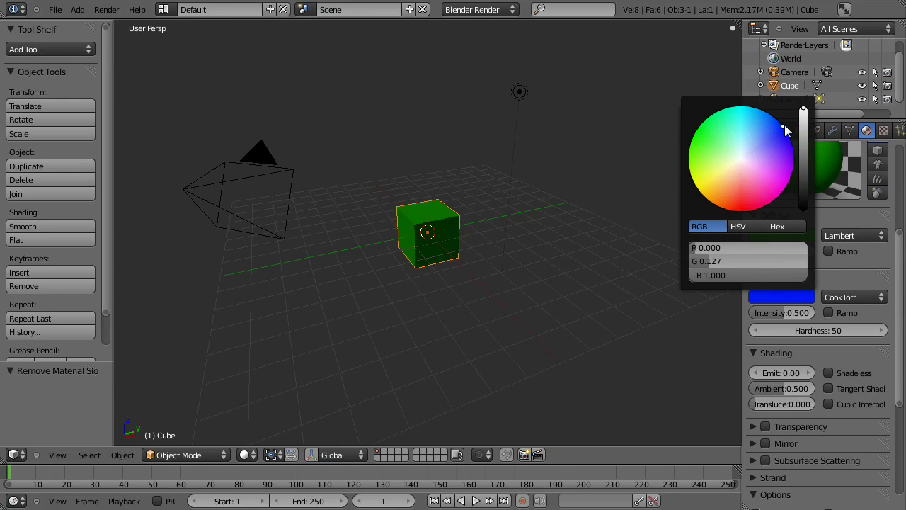
scroll(843, 265, up, 1)
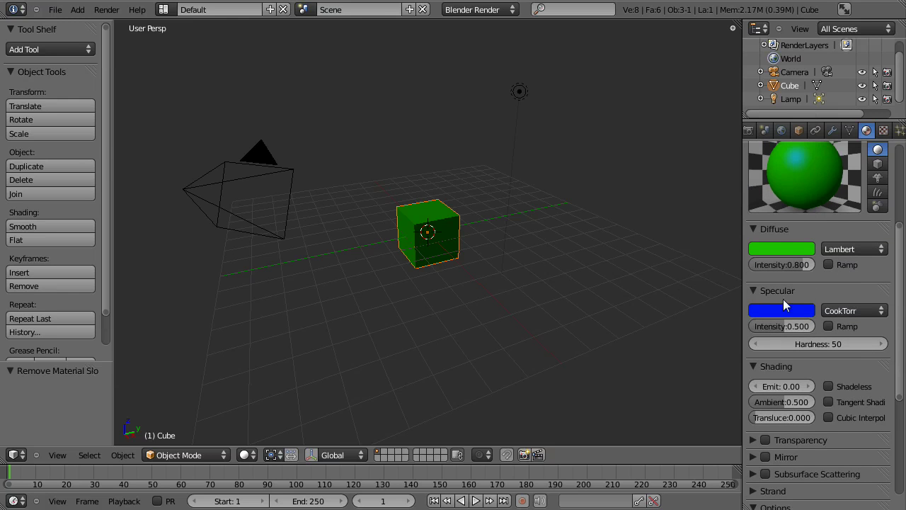
Set the material's specular intensity to 0.567 and its hardness to 176
mouse_move(792, 327)
mouse_down()
mouse_move(814, 324)
mouse_move(771, 324)
mouse_move(787, 324)
mouse_up()
drag(823, 343, 793, 344)
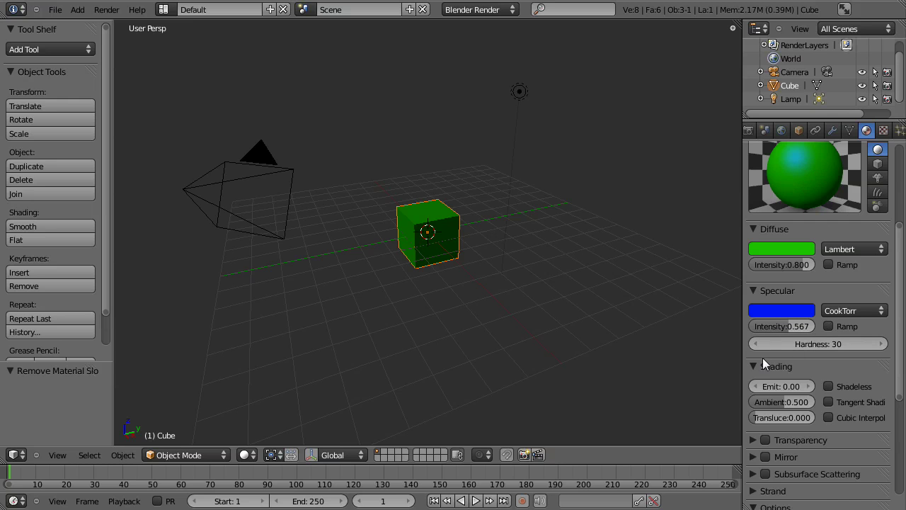
drag(764, 343, 881, 339)
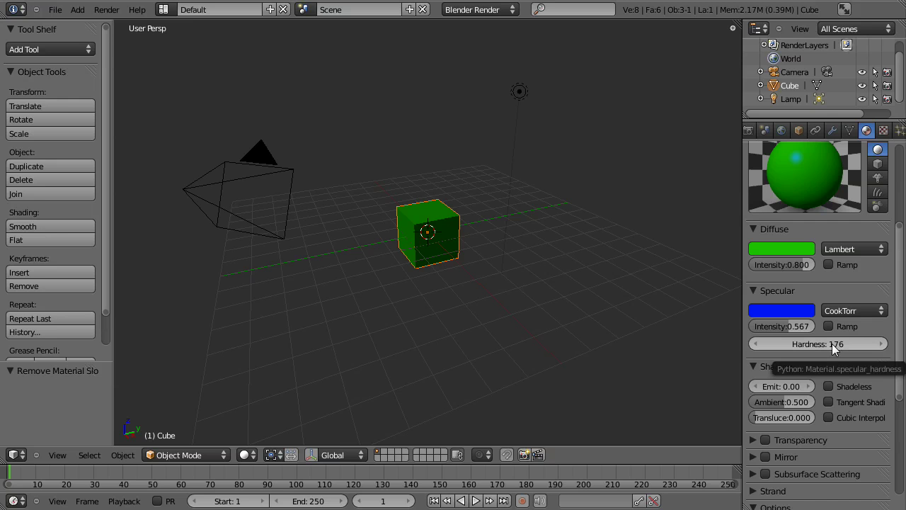
scroll(832, 343, down, 3)
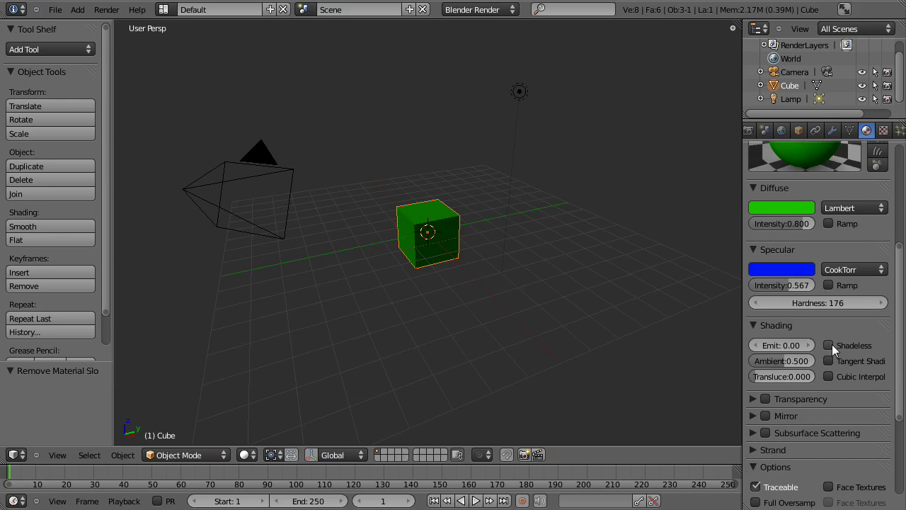
scroll(831, 346, up, 5)
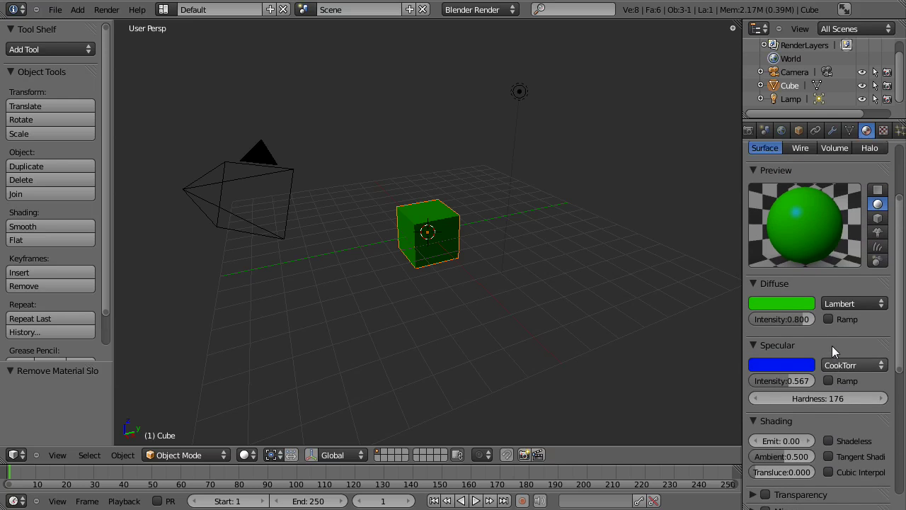
scroll(832, 345, up, 1)
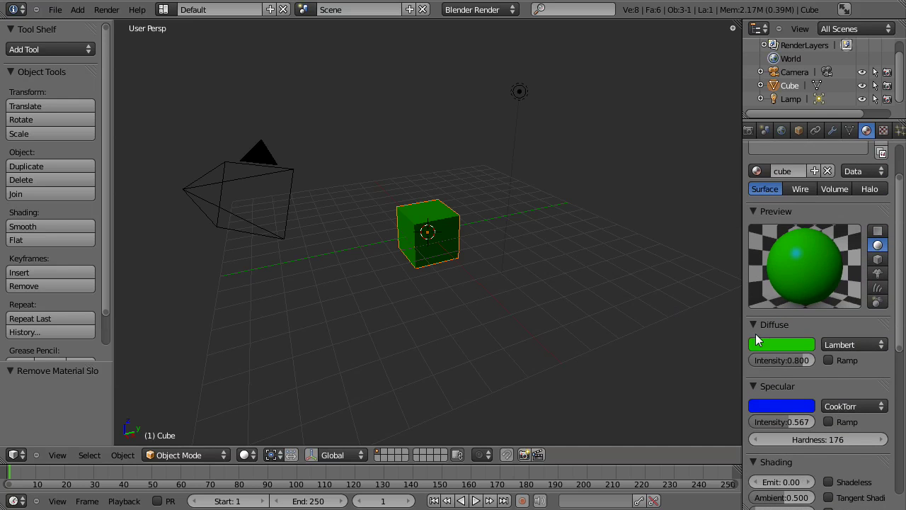
Collapse the Shading settings, then enable Transparency for the material and expand its settings
scroll(781, 333, down, 3)
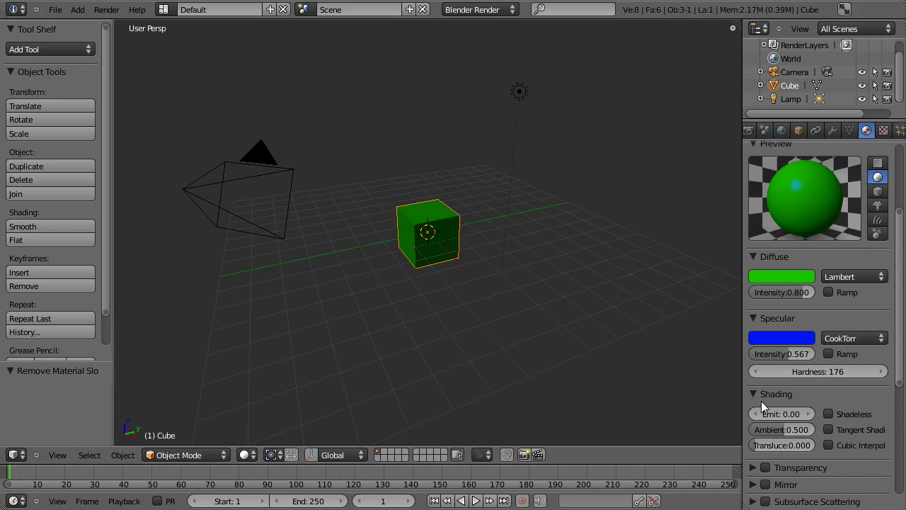
click(755, 392)
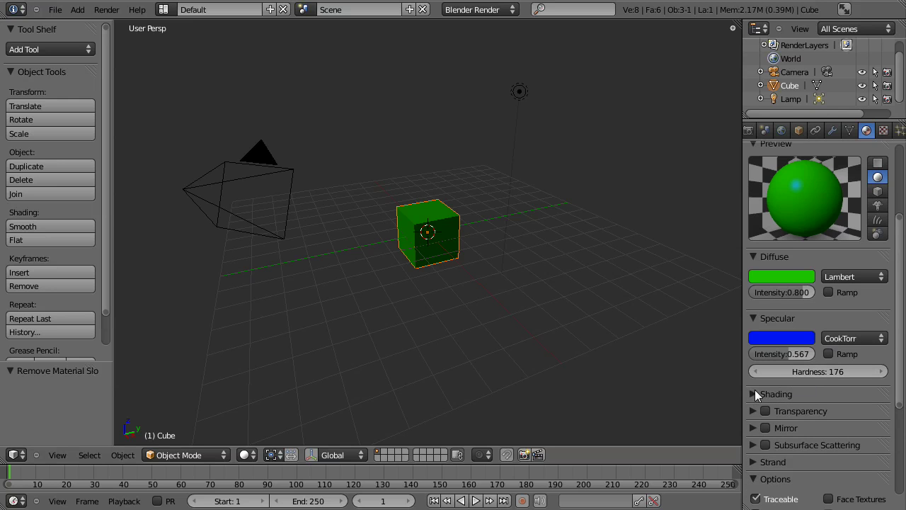
scroll(754, 389, down, 5)
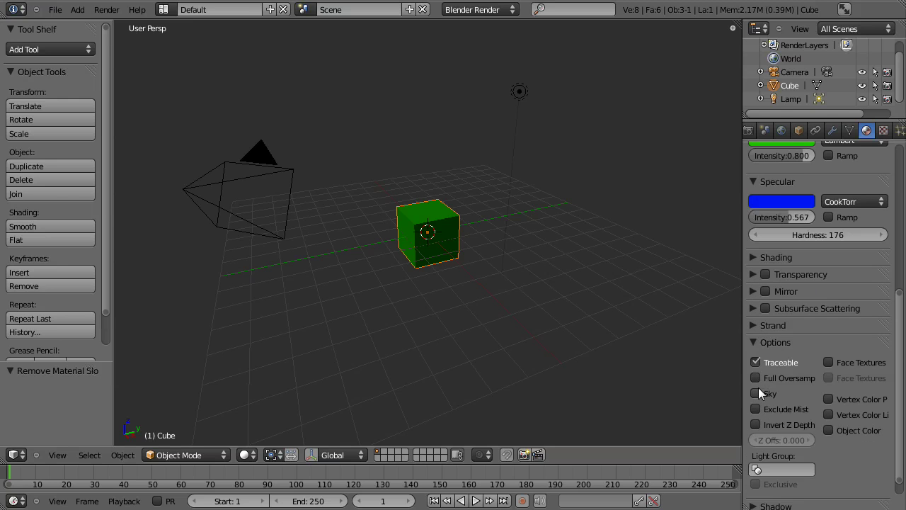
scroll(758, 387, up, 1)
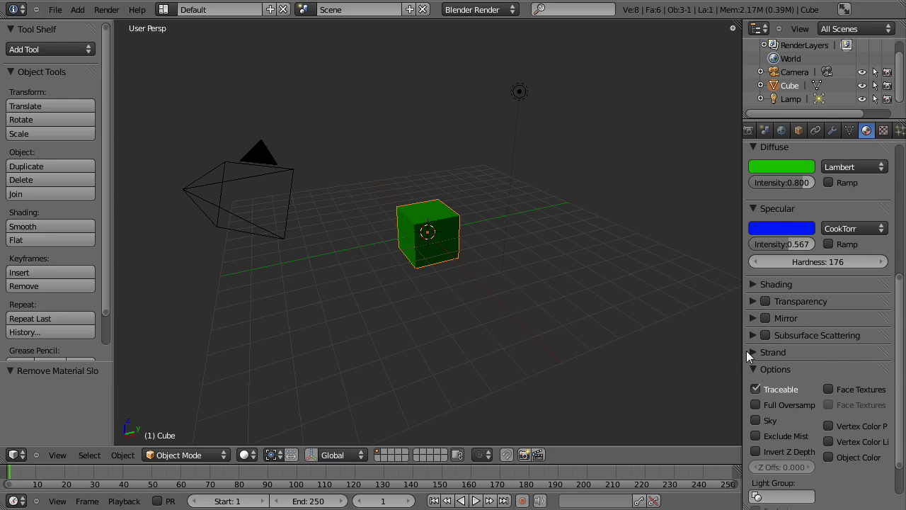
click(764, 300)
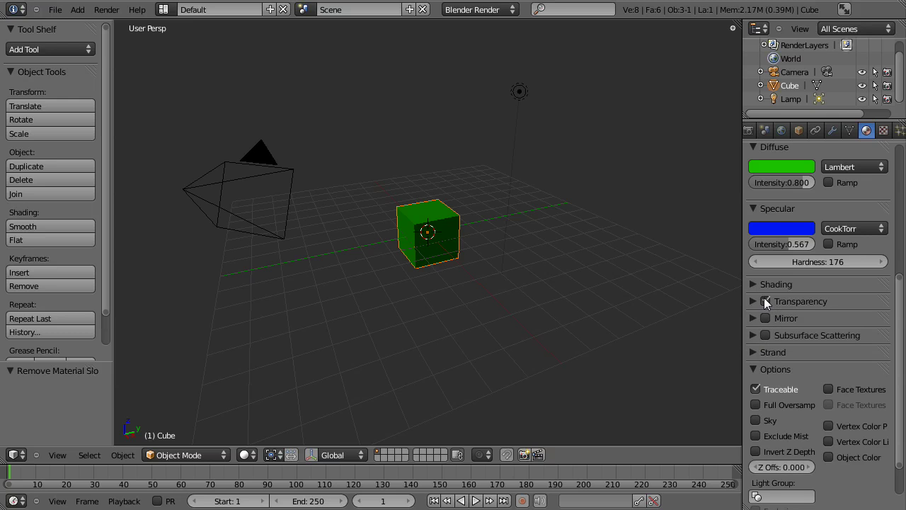
click(752, 301)
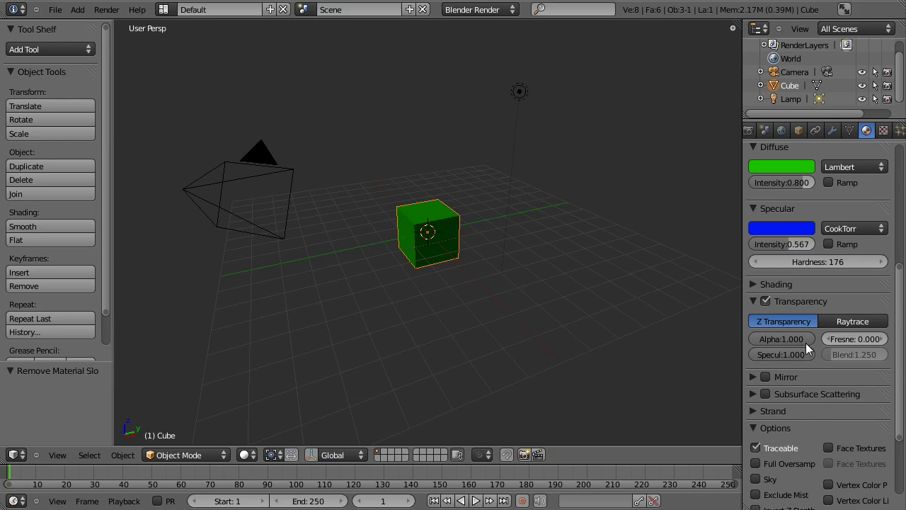
Collapse the Specular and Diffuse settings and try out the transparency Alpha, ending at 1.000
click(752, 209)
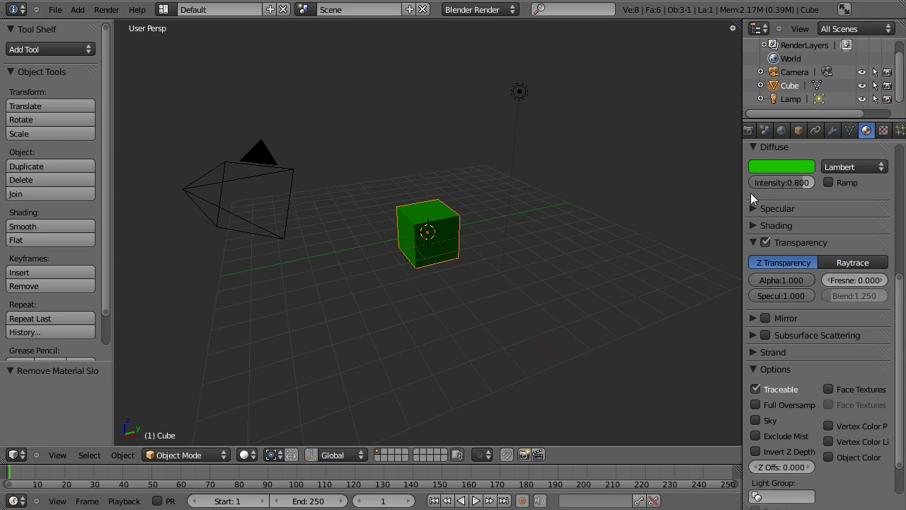
click(750, 141)
scroll(755, 228, up, 5)
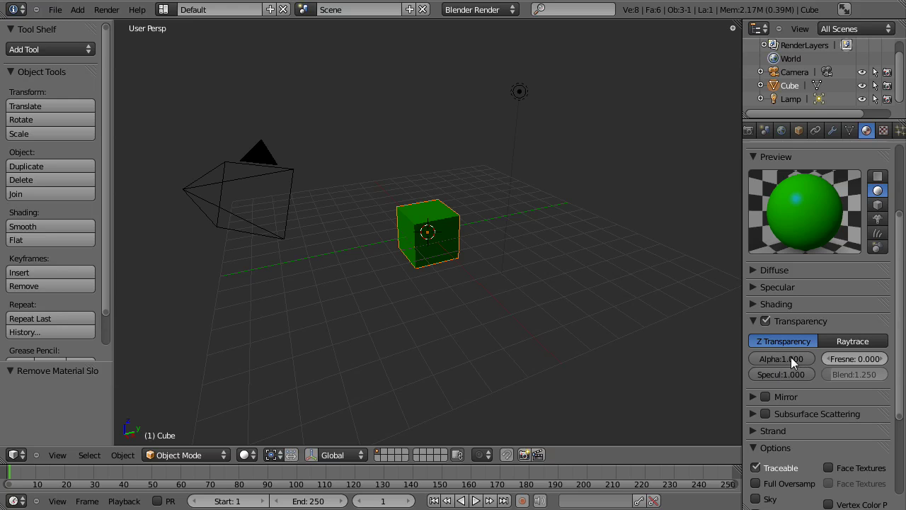
drag(775, 363, 819, 356)
Collapse the material's Options settings
drag(904, 325, 901, 410)
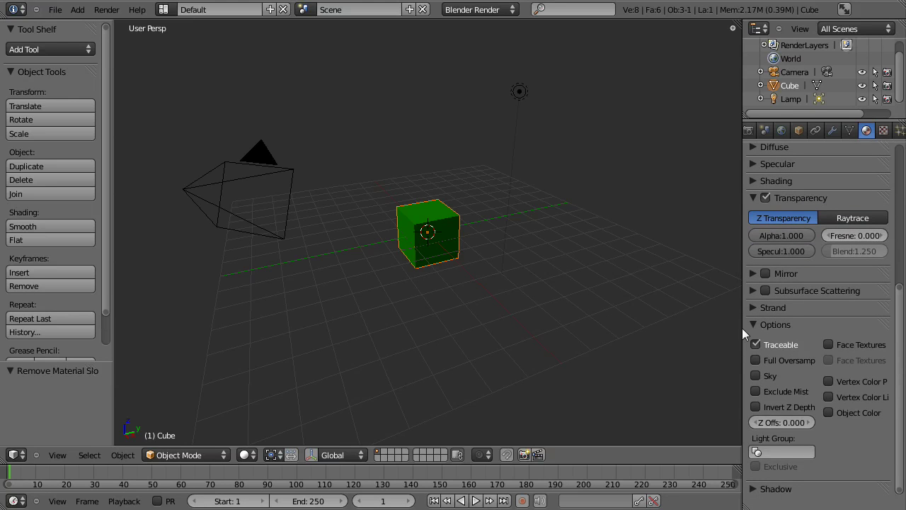
click(752, 325)
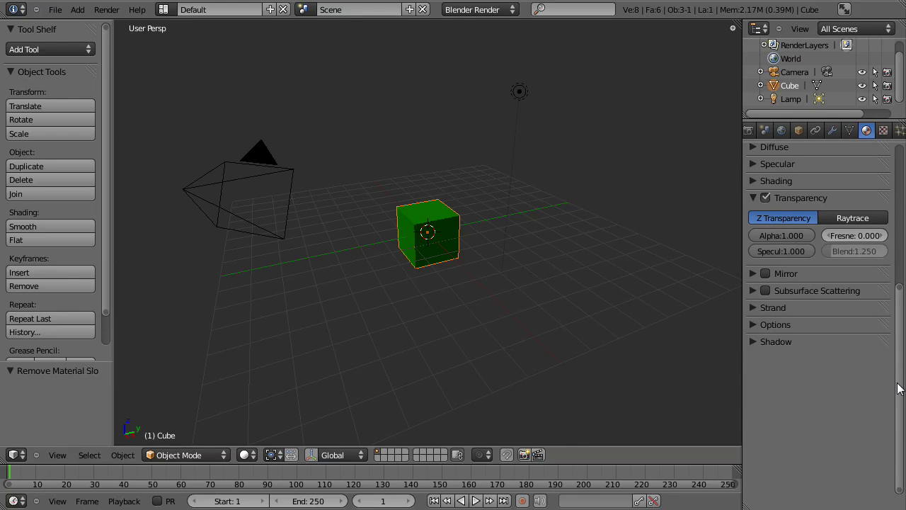
scroll(855, 311, up, 5)
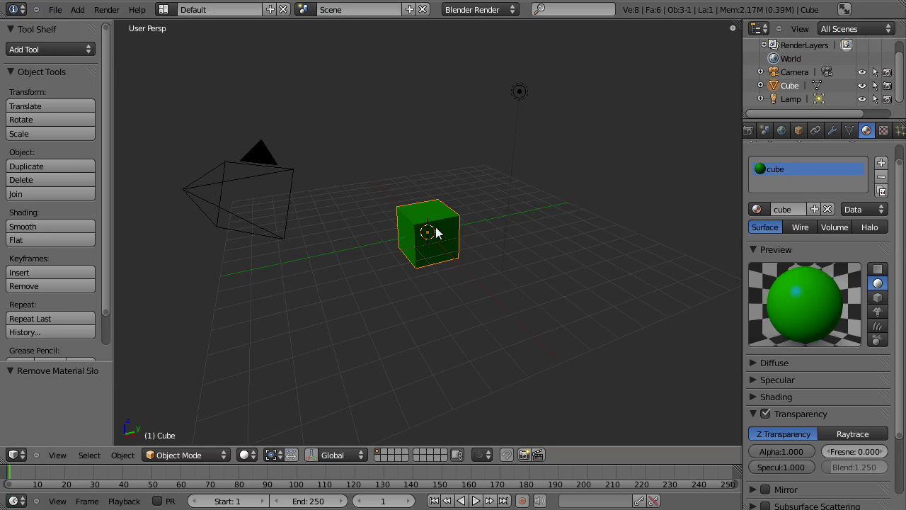
Try the monkey, hair and sphere-with-sky material previews, and set the preview shape to cube
click(876, 298)
click(877, 312)
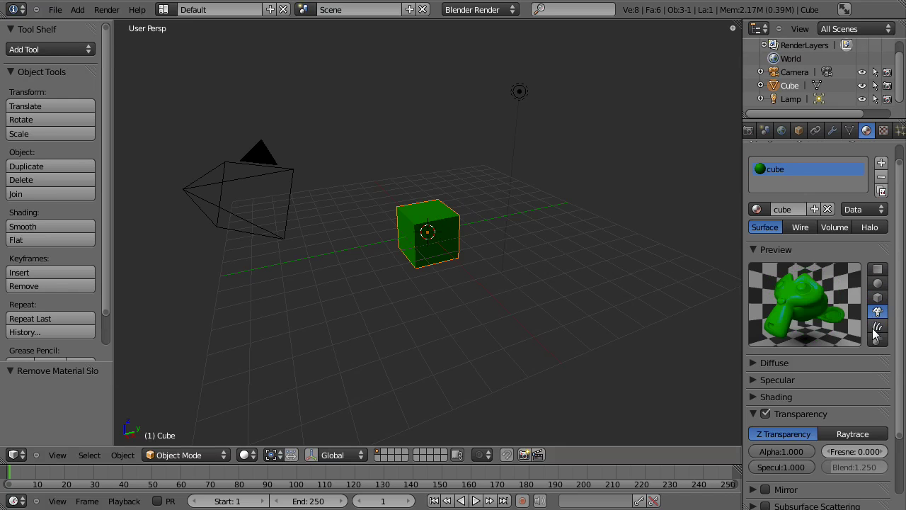
click(876, 326)
click(877, 340)
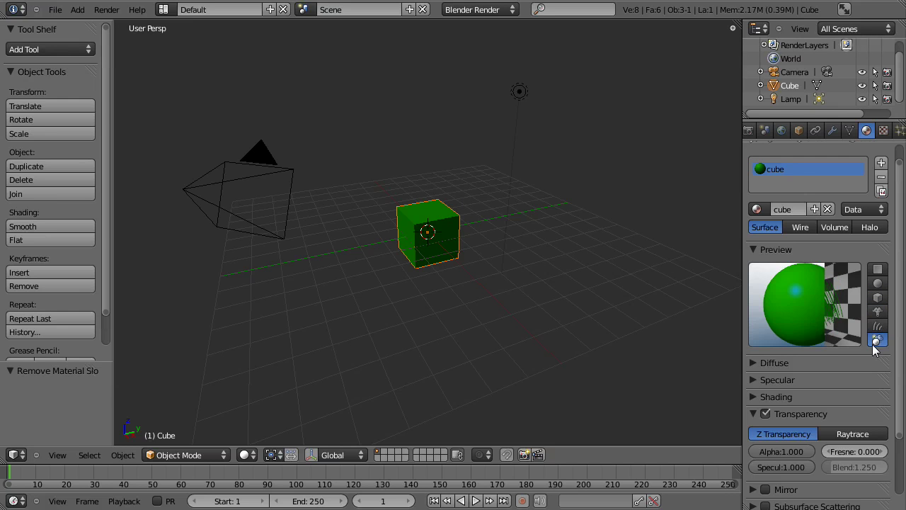
click(878, 298)
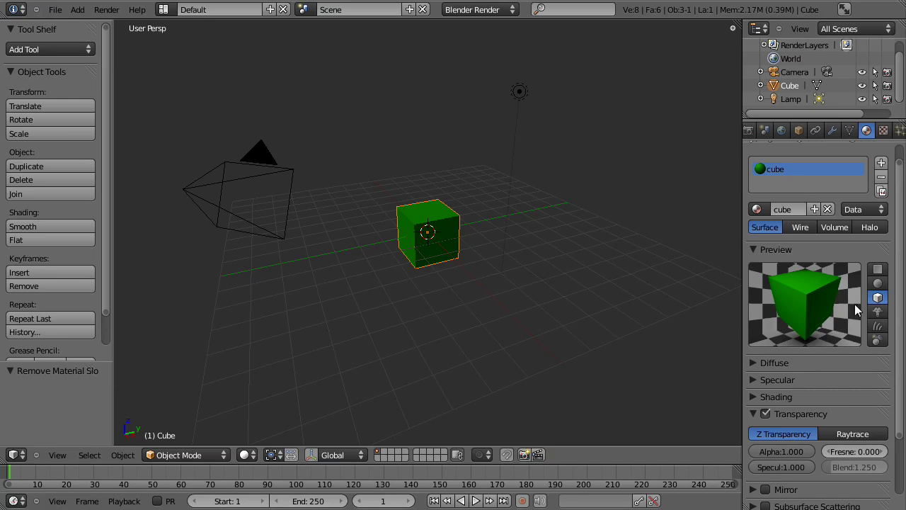
scroll(860, 288, up, 1)
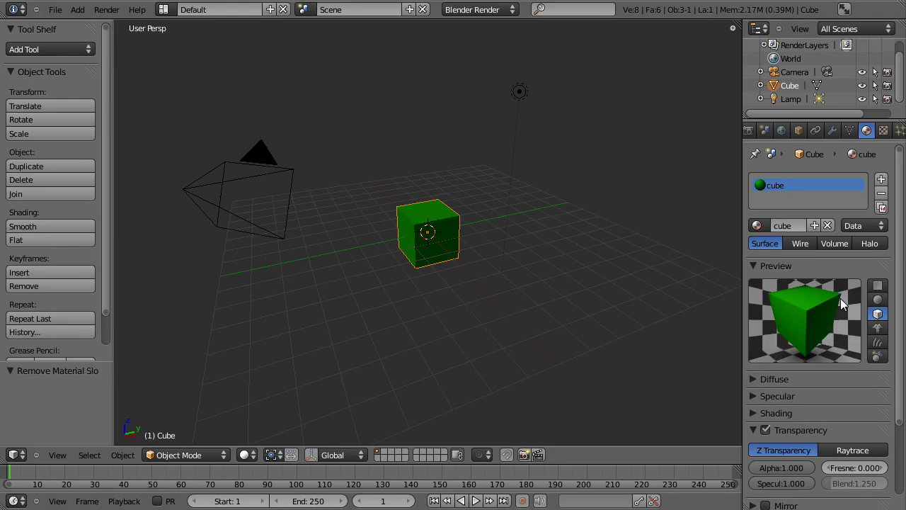